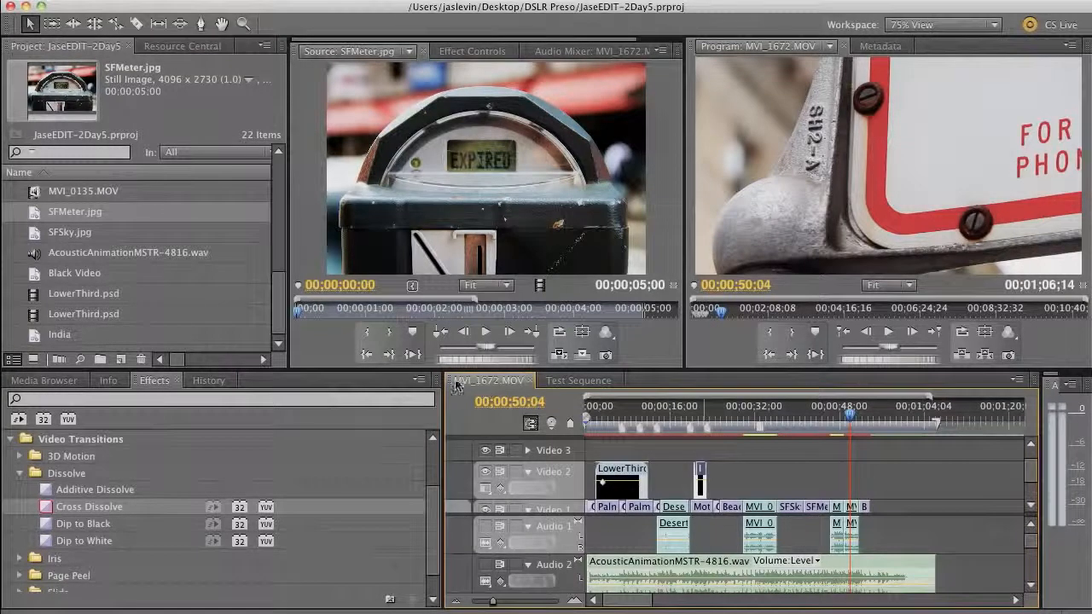
# Rename the MVI_1672.MOV sequence in the Project panel to 'Jason Travels'
pyautogui.moveTo(286, 304); pyautogui.dragTo(282, 210)
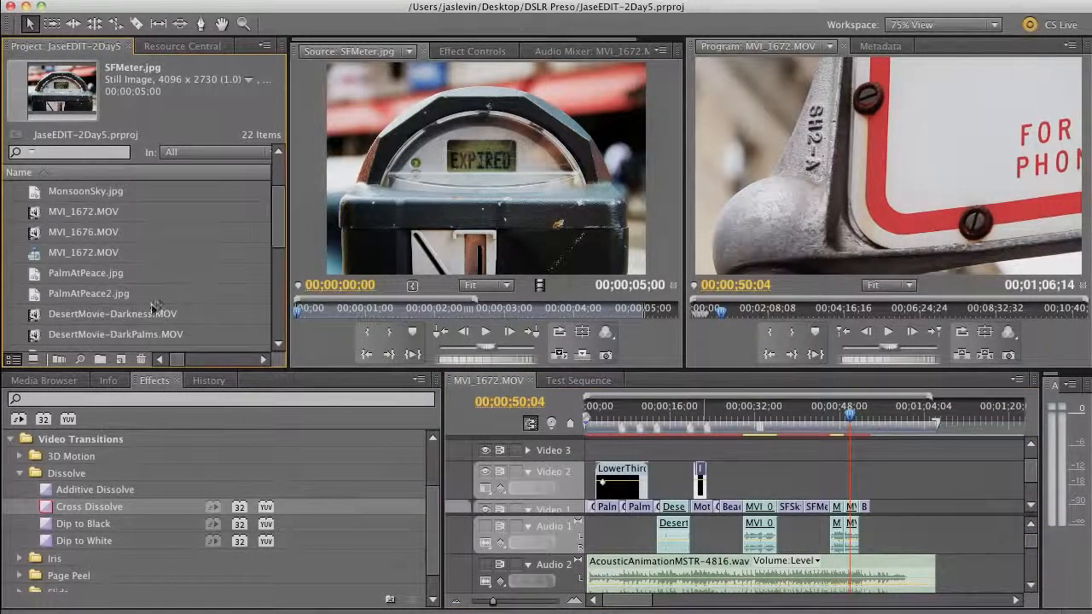
pyautogui.click(79, 253)
pyautogui.write("Jason's Tra")
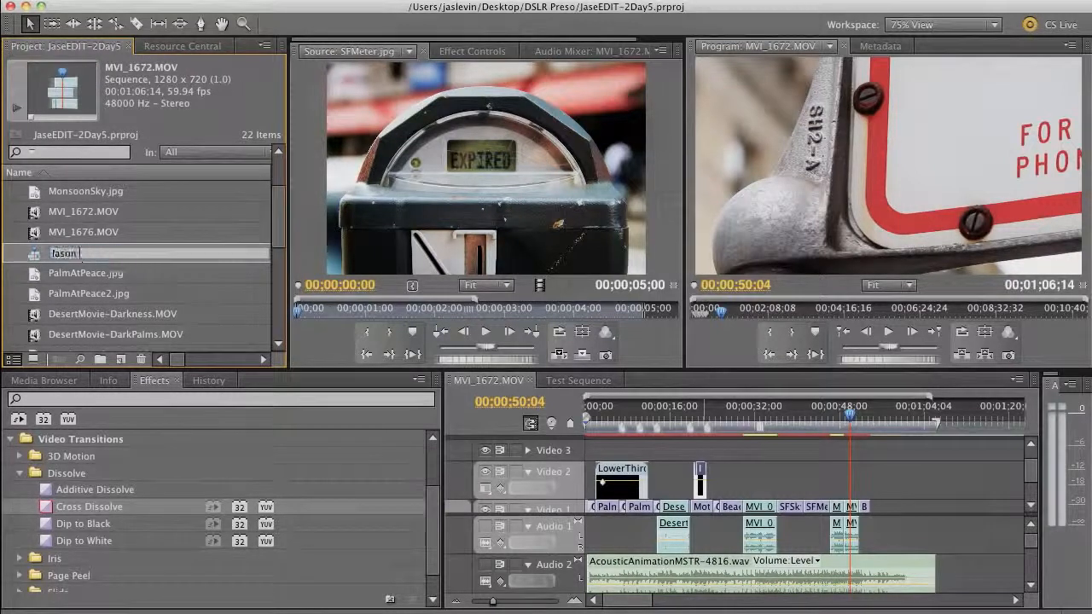
pyautogui.write('vels')
pyautogui.press('Tab')
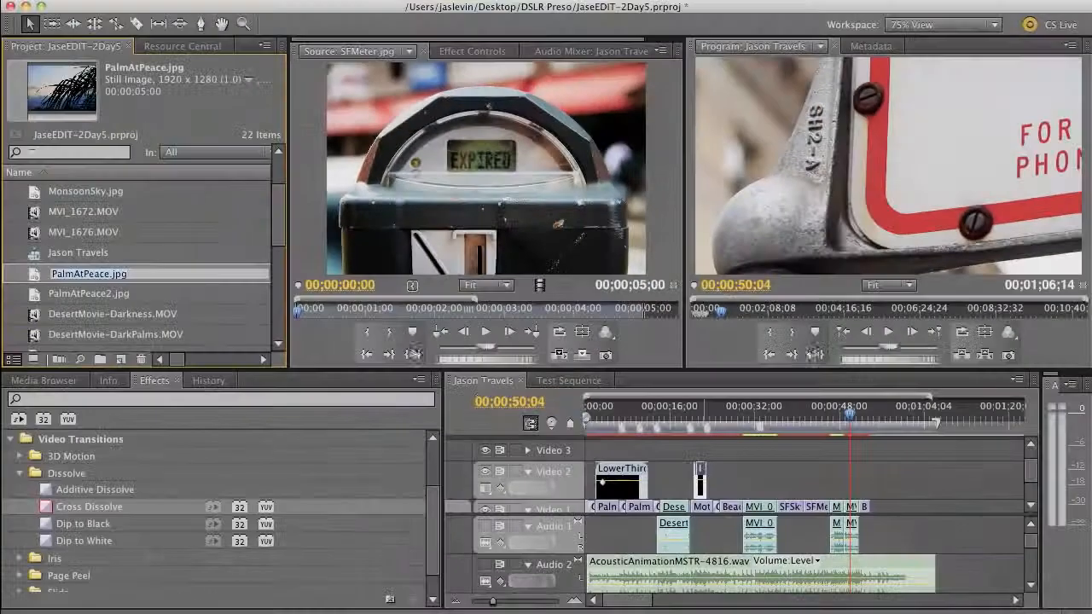
pyautogui.click(474, 370)
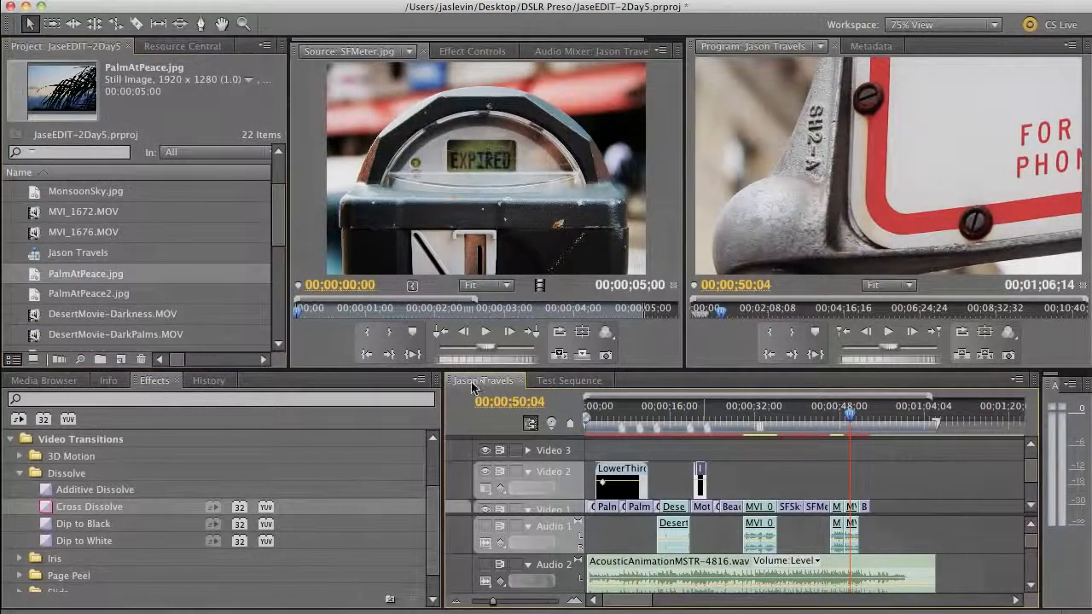
# Open media export settings for Jason Travels, keeping H.264 format and Jason Travels.mp4 output
pyautogui.click(150, 1)
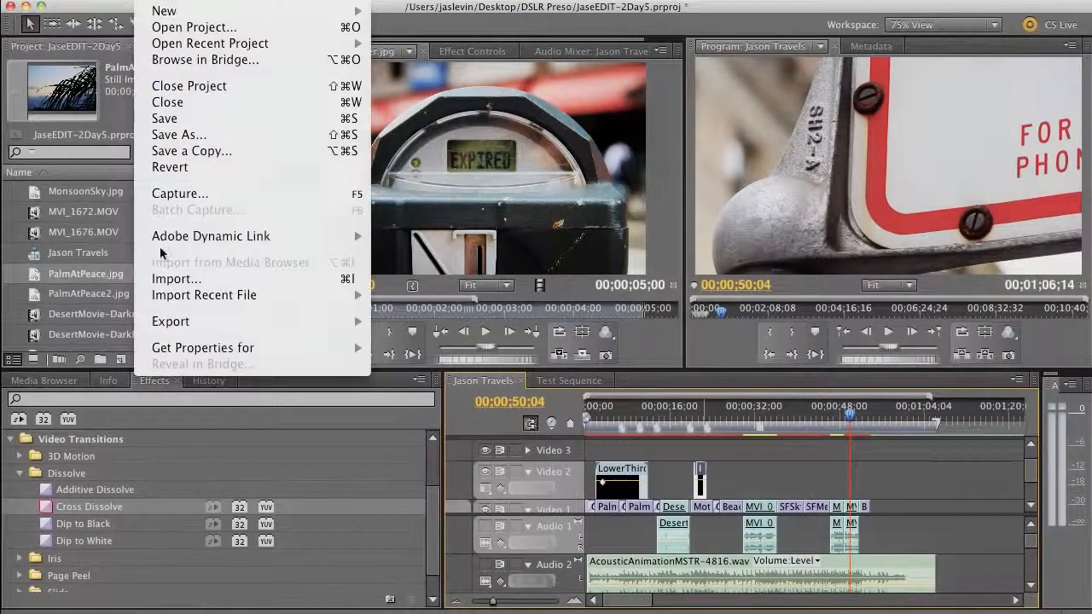
pyautogui.moveTo(193, 321)
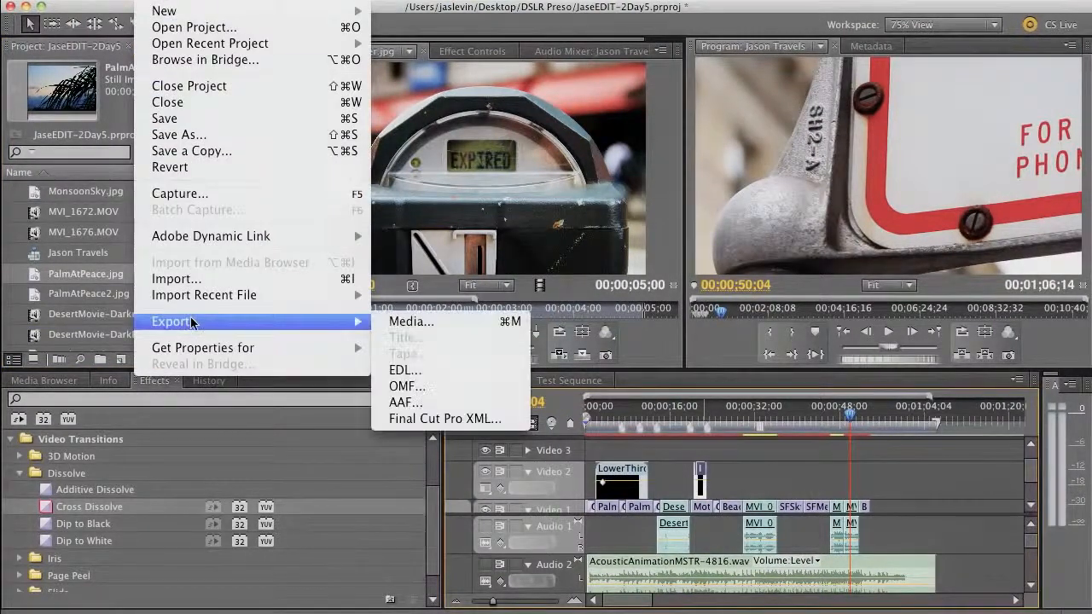
pyautogui.click(475, 322)
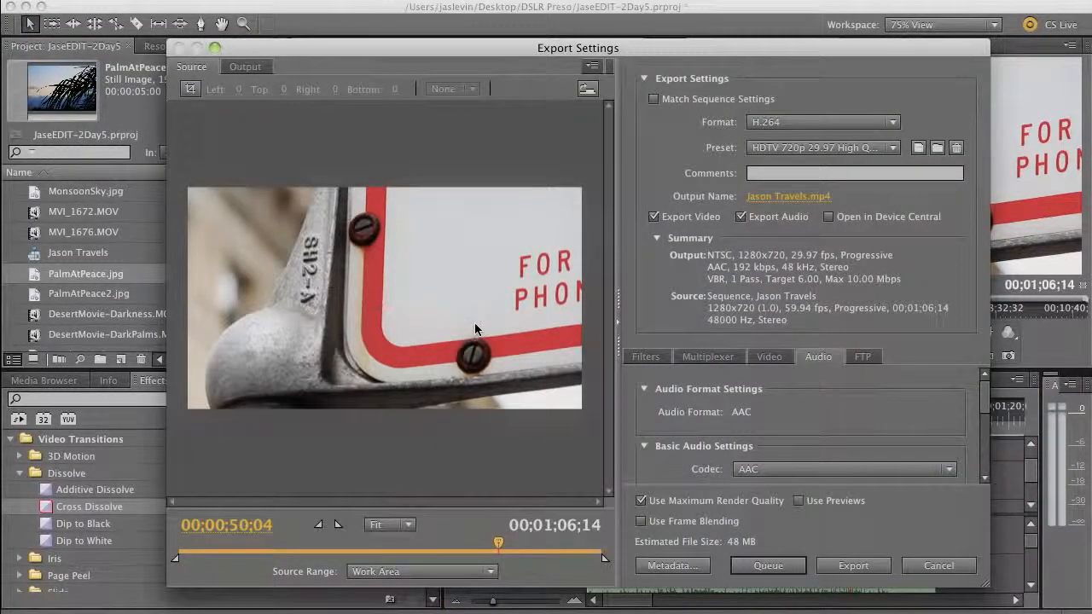
pyautogui.moveTo(439, 51); pyautogui.dragTo(384, 42)
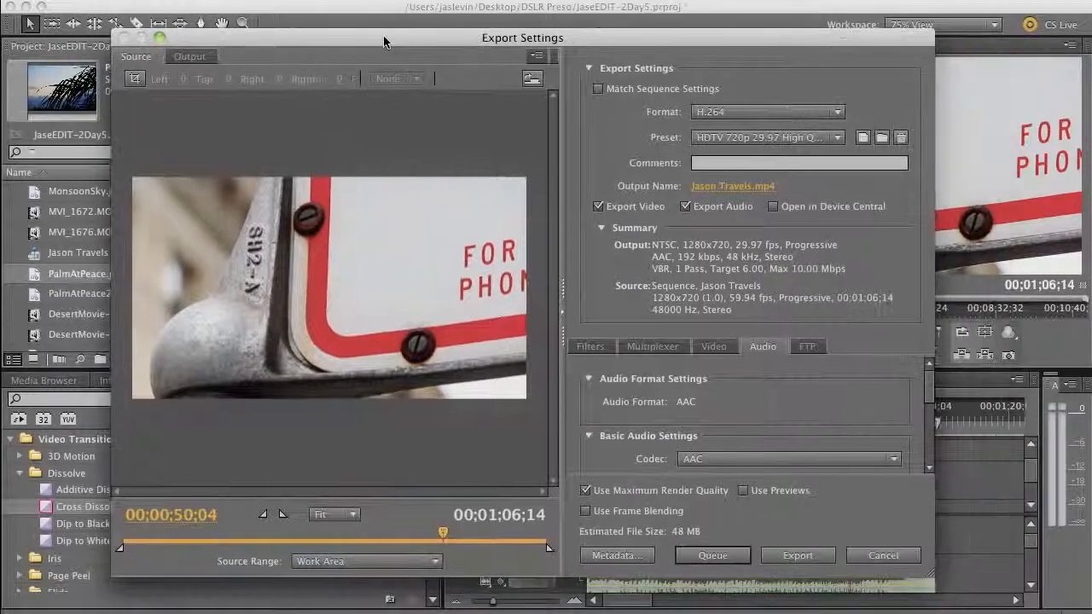
pyautogui.click(756, 116)
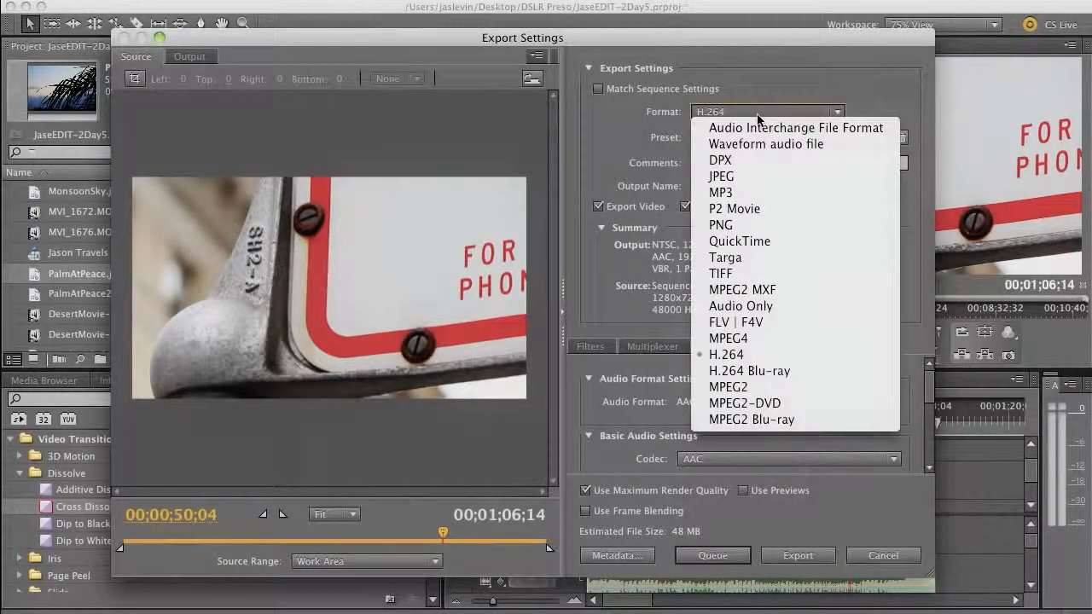
pyautogui.click(744, 84)
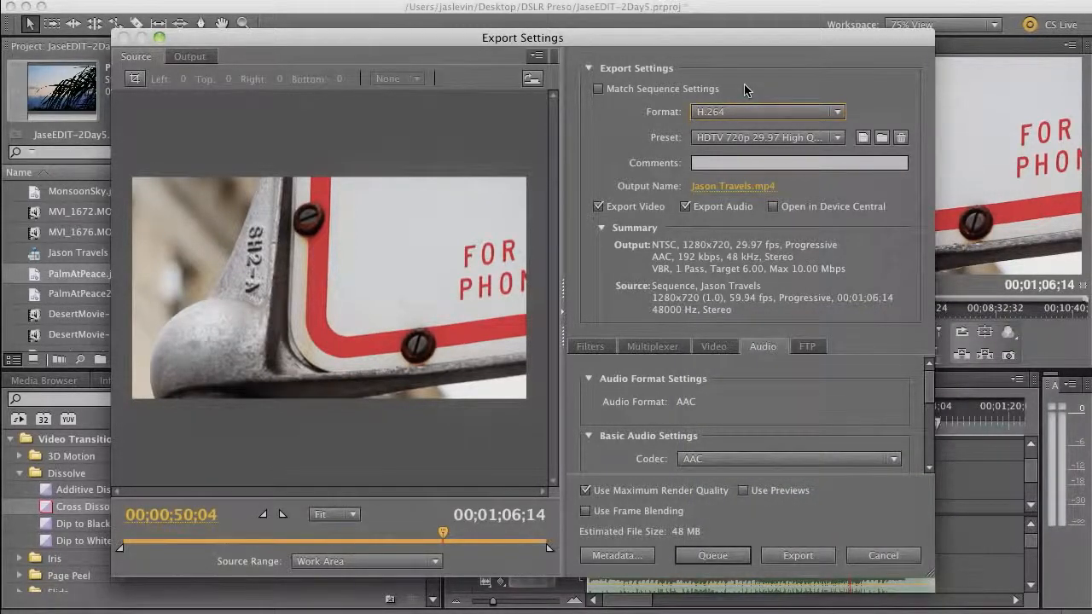
# Recheck that the export format stays H.264 and list its available presets
pyautogui.click(734, 109)
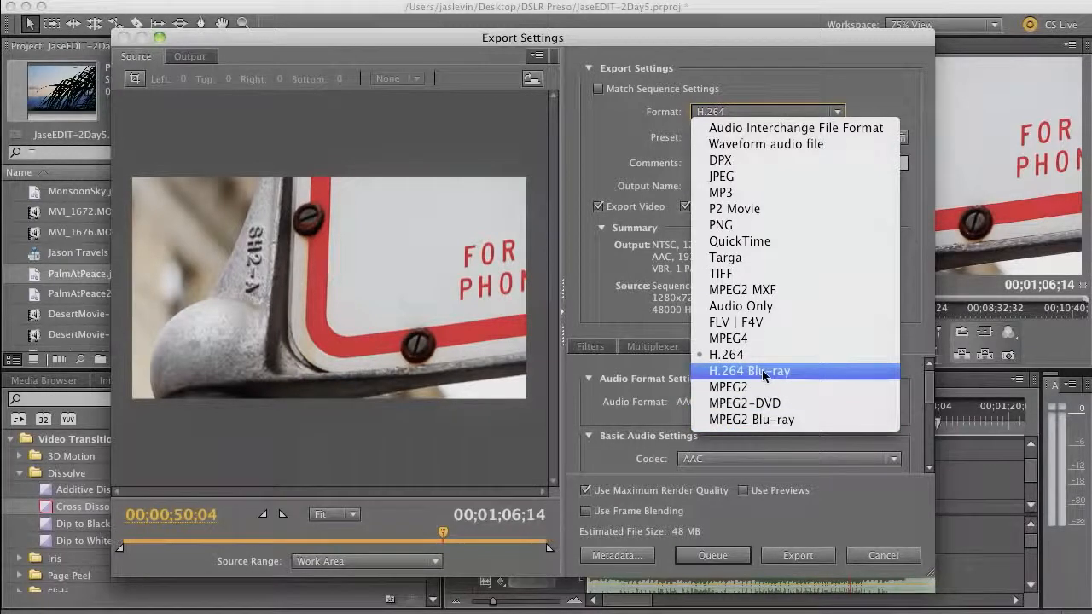
pyautogui.click(778, 86)
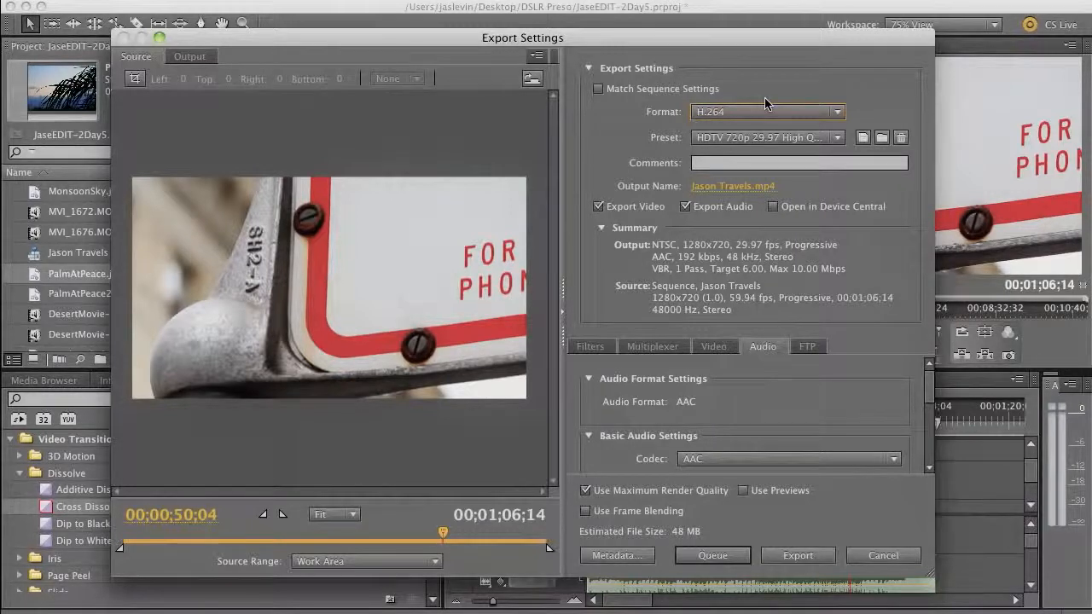
pyautogui.click(836, 137)
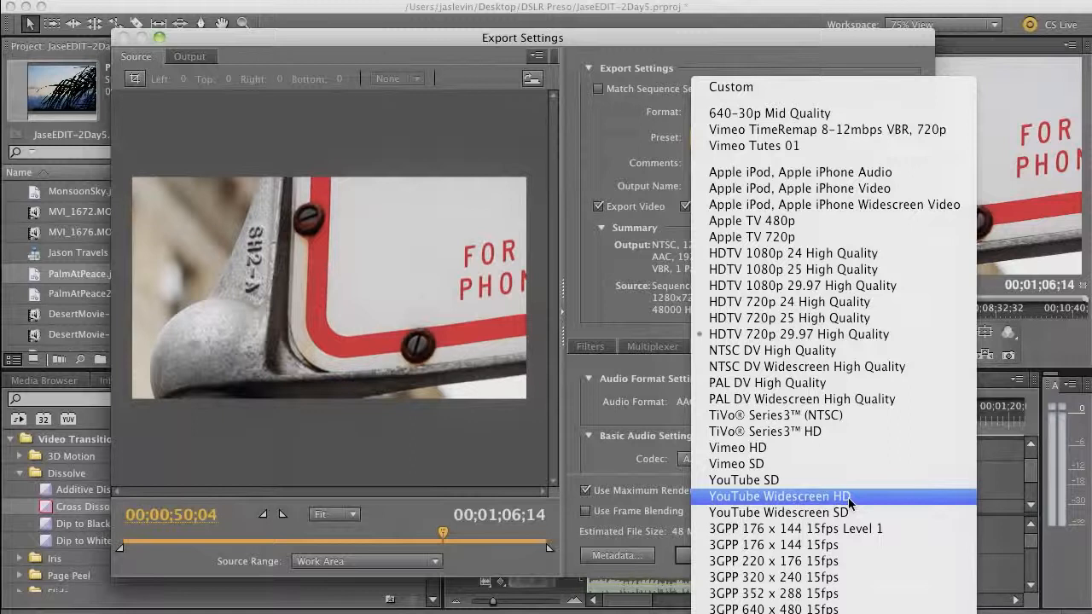
# Apply the YouTube Widescreen HD preset (1280x720, 24 fps) and review its video settings
pyautogui.click(849, 500)
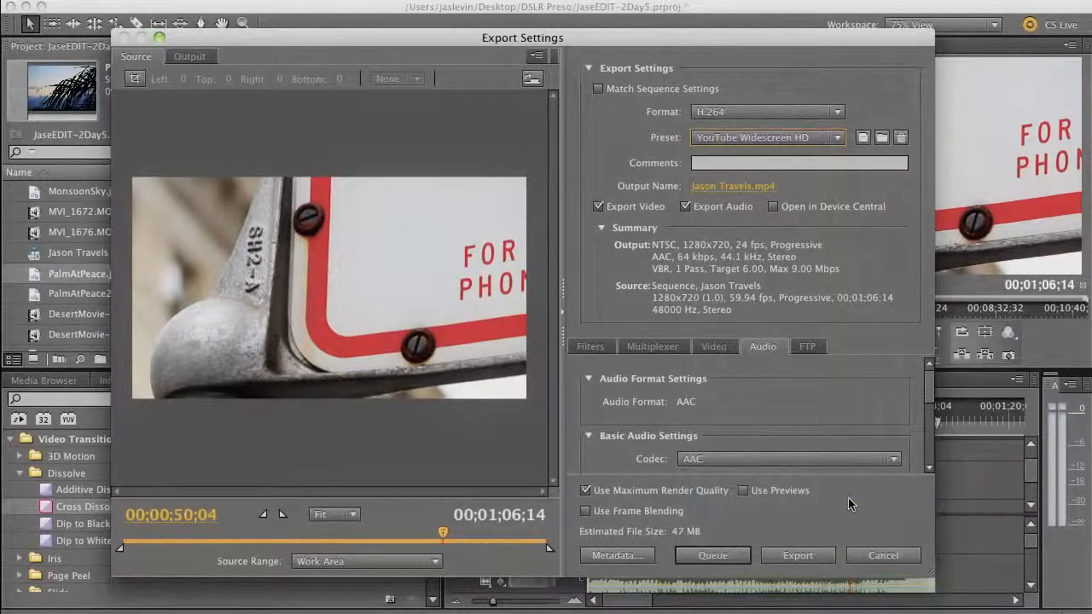
pyautogui.click(713, 346)
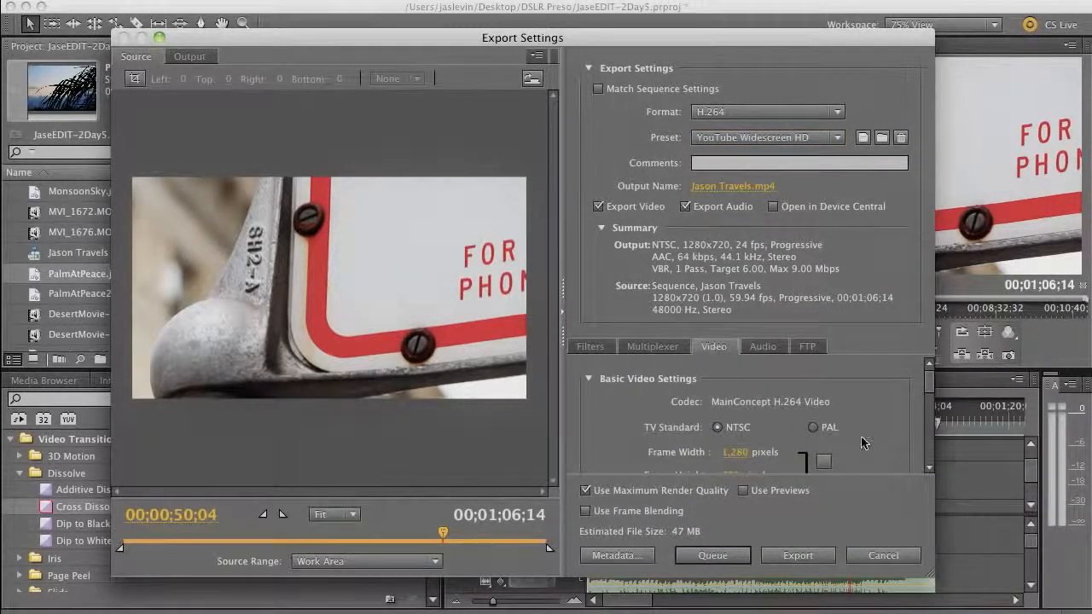
pyautogui.moveTo(929, 382); pyautogui.dragTo(933, 395)
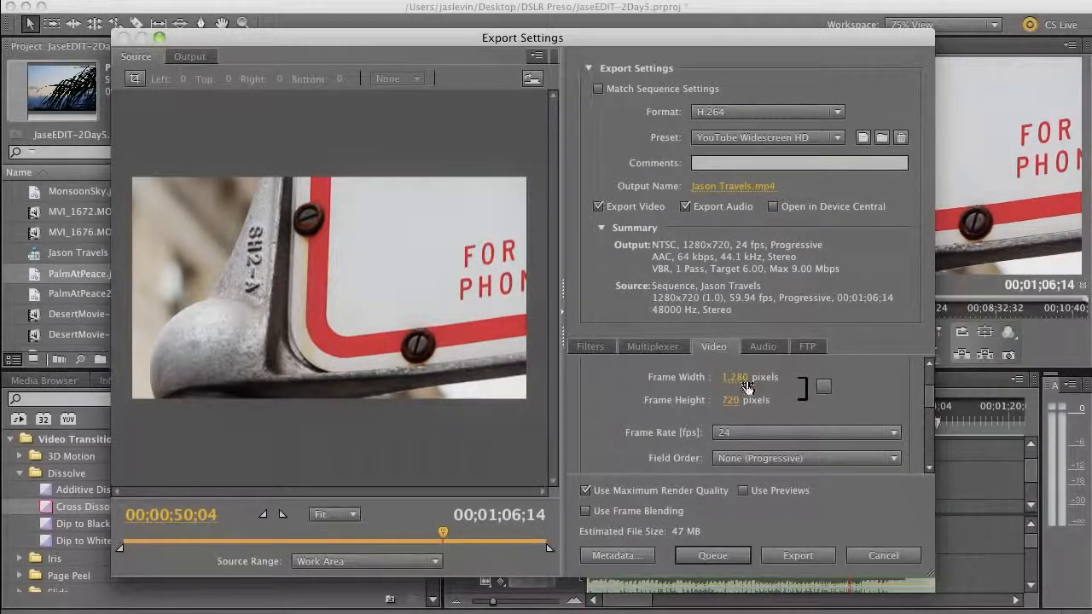
pyautogui.moveTo(930, 395)
pyautogui.mouseDown()
pyautogui.moveTo(933, 421)
pyautogui.moveTo(929, 392)
pyautogui.mouseUp()
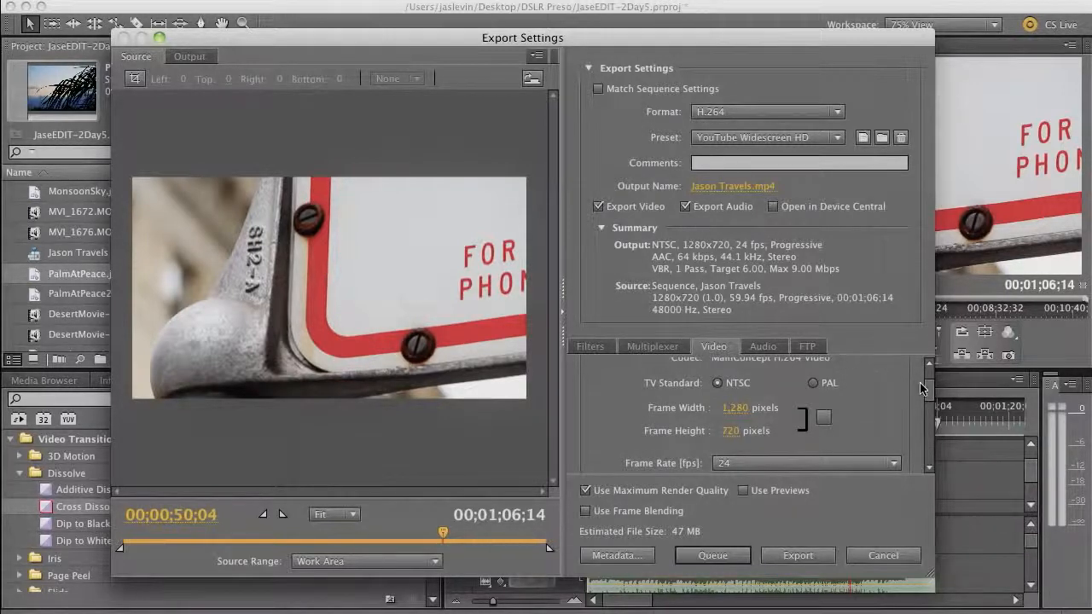
# Enable Render at Maximum Depth in the video settings, turning the preset to Custom
pyautogui.scroll(-3, 921, 388)
pyautogui.scroll(4, 925, 391)
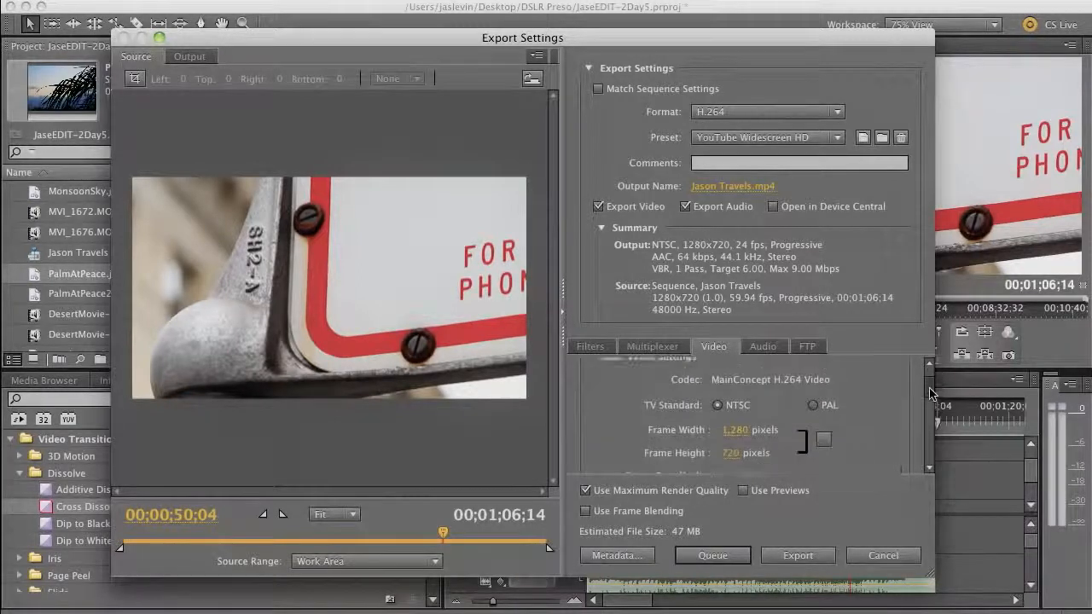
pyautogui.scroll(-5, 930, 393)
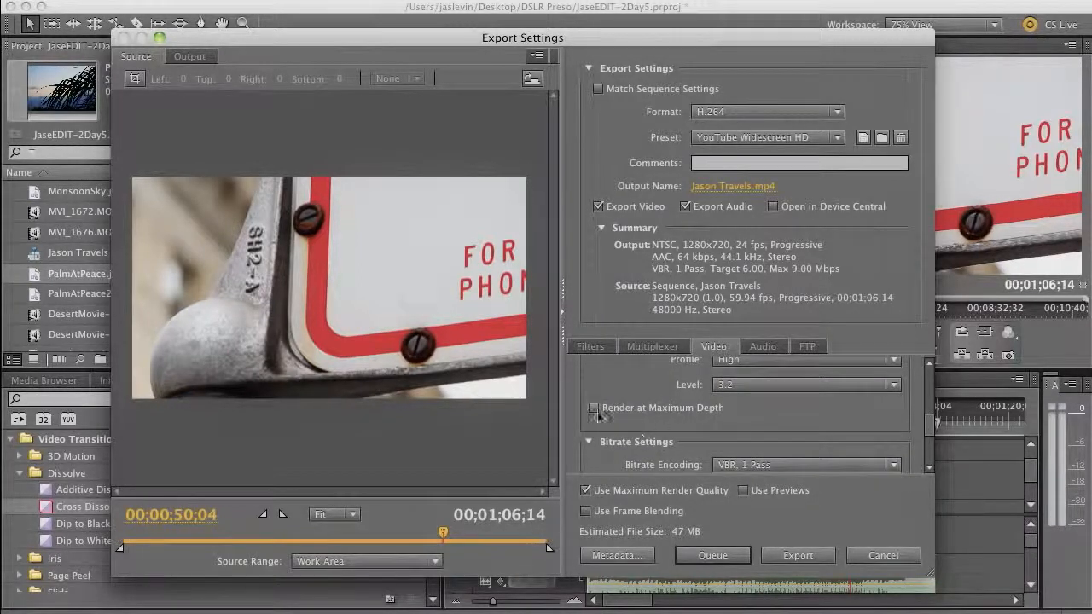
pyautogui.click(595, 410)
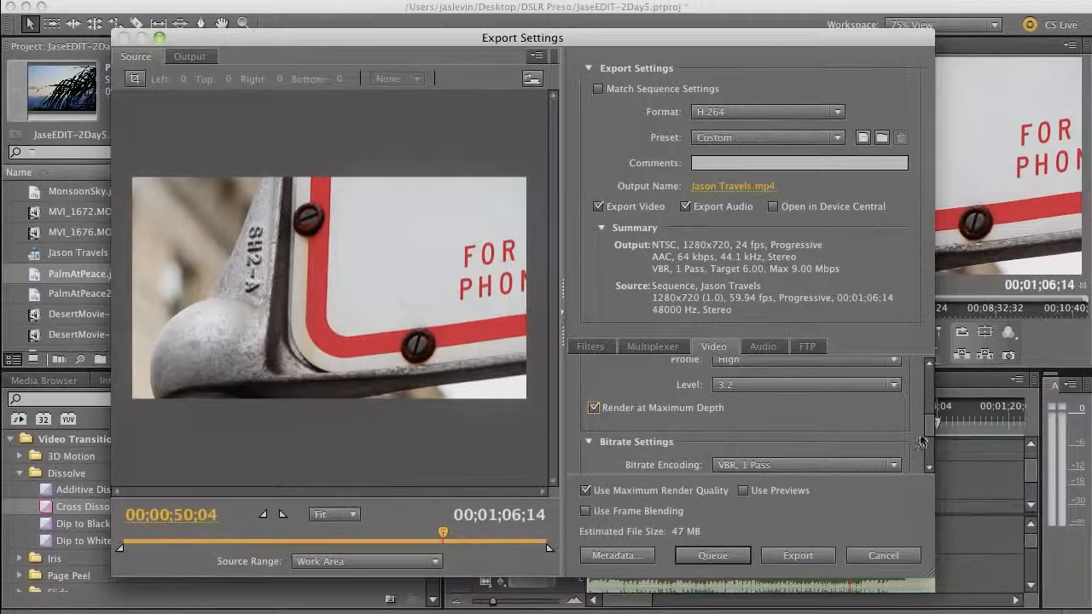
pyautogui.scroll(-2, 922, 442)
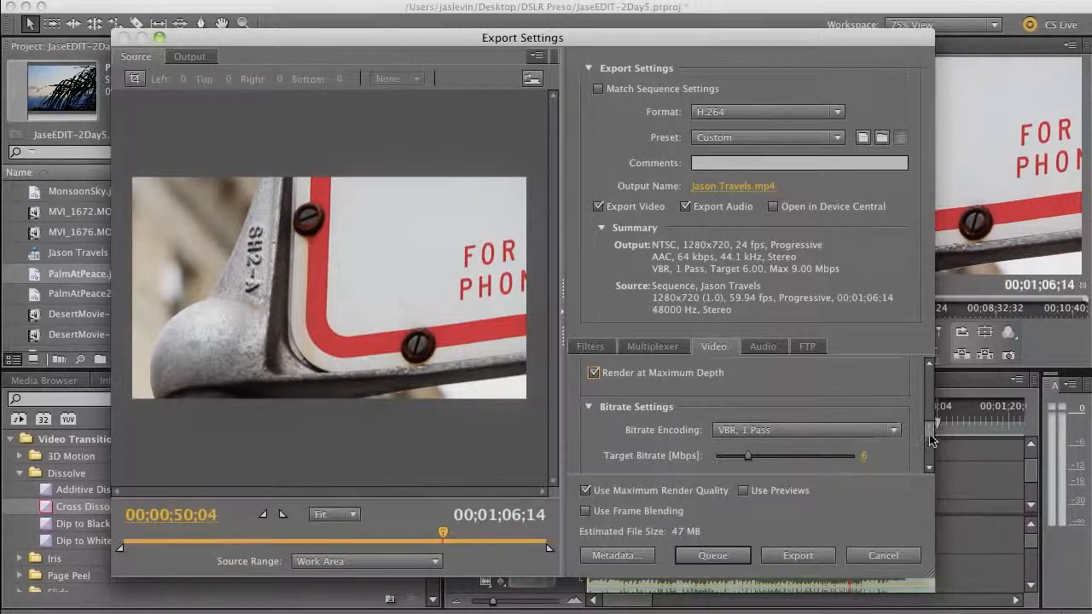
pyautogui.moveTo(929, 433); pyautogui.dragTo(929, 441)
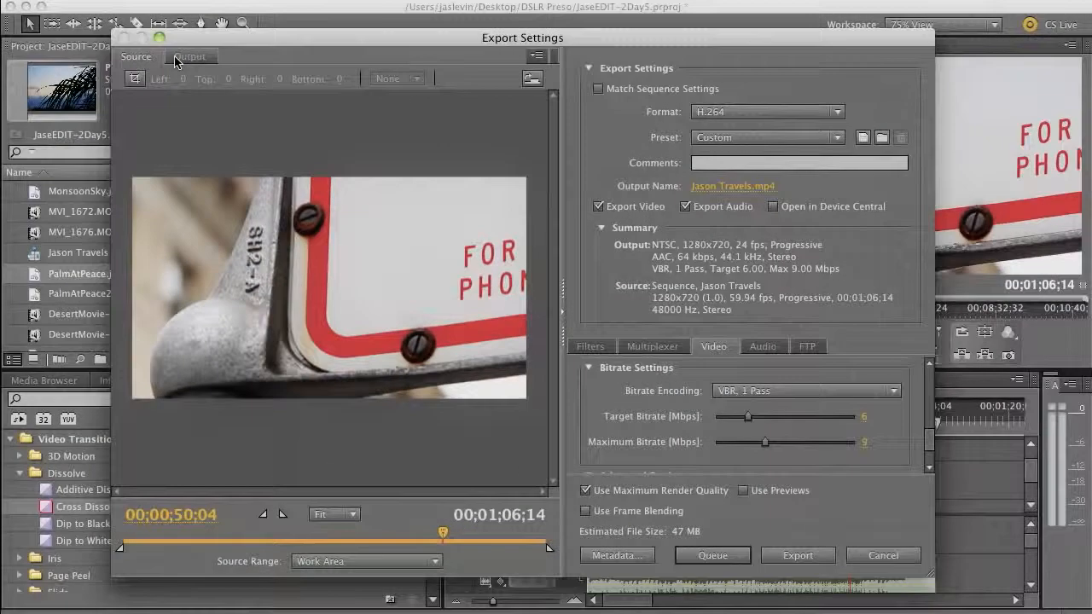
# Switch the export preview to show the output frame instead of the source
pyautogui.click(455, 183)
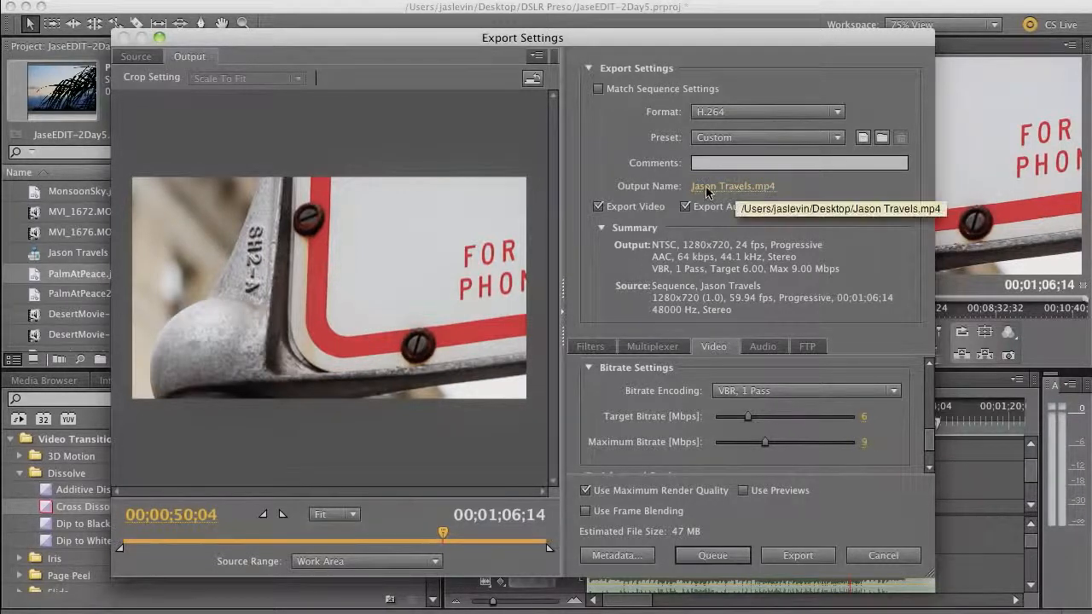
# Save the output as Jason Travels on the Desktop and queue the H.264 export
pyautogui.click(735, 190)
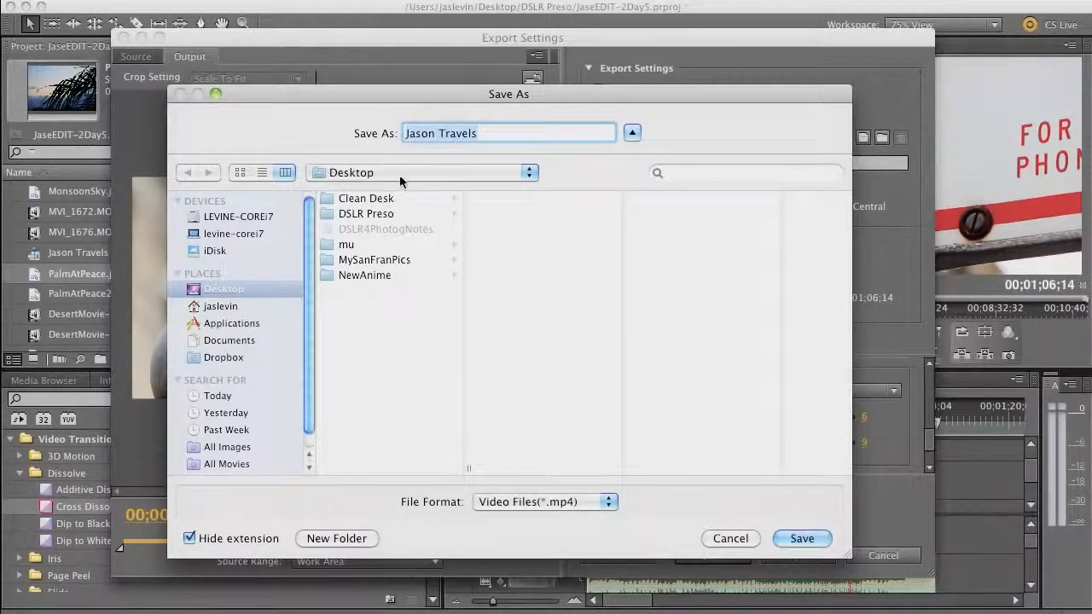
pyautogui.click(802, 538)
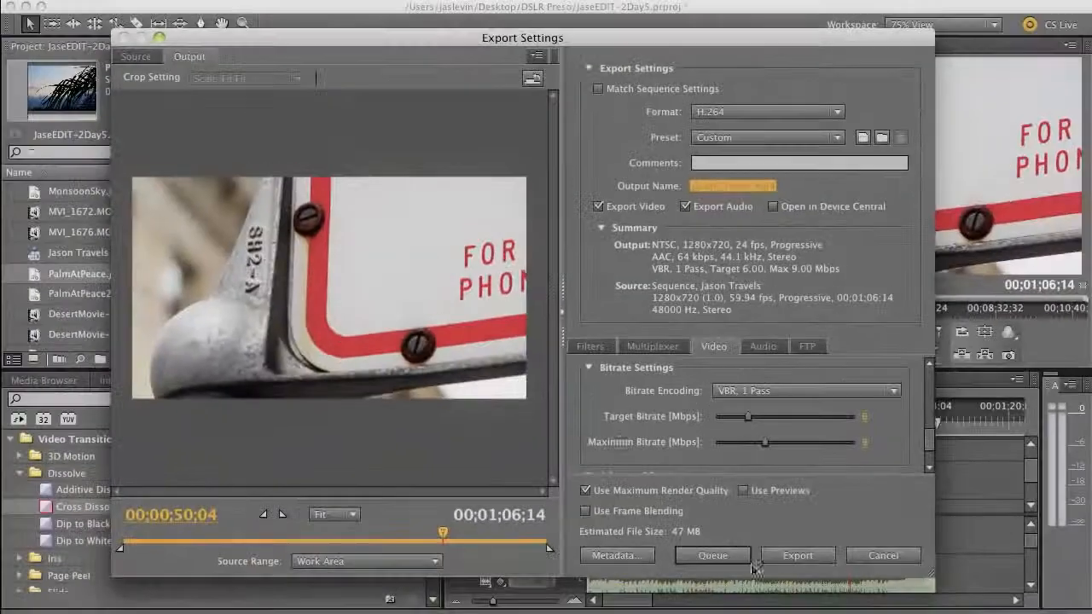
pyautogui.click(873, 540)
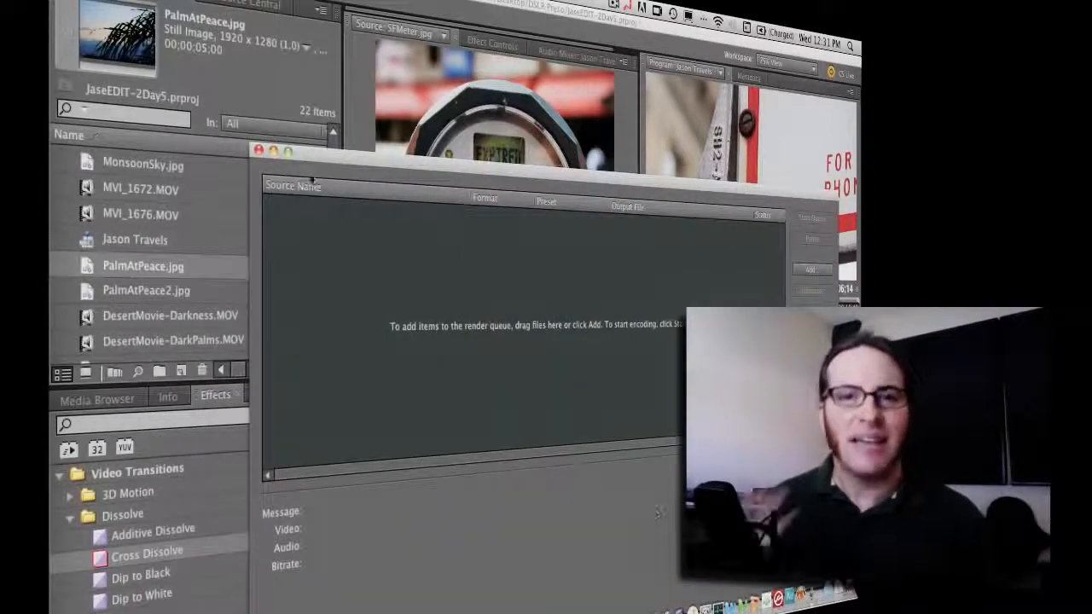
# Start encoding the queued Jason Travels H.264 job in Media Encoder, then return to Premiere Pro
pyautogui.moveTo(313, 180); pyautogui.dragTo(320, 90)
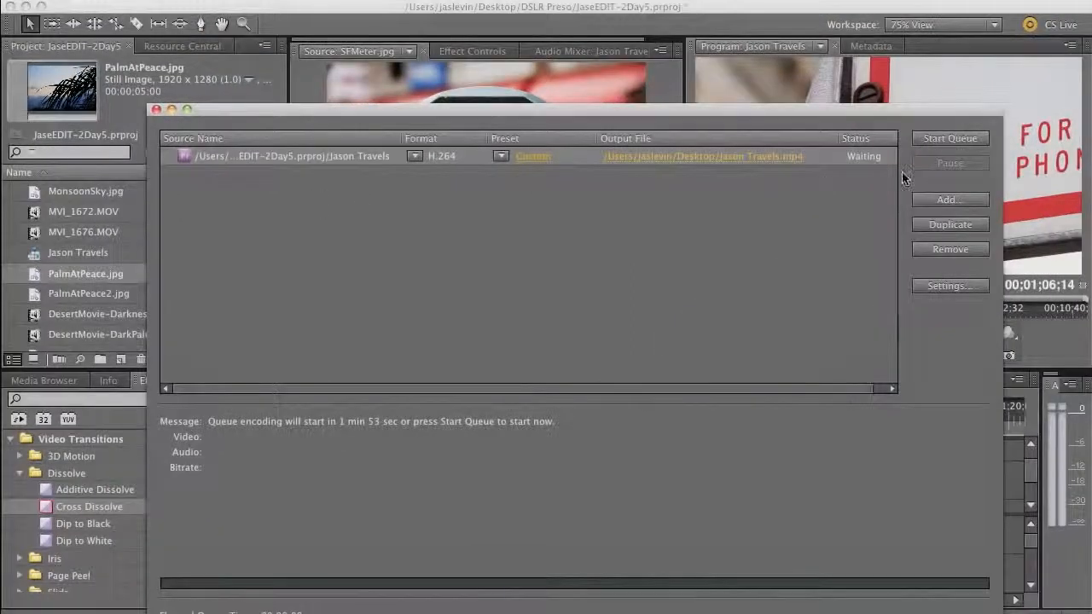
pyautogui.click(934, 141)
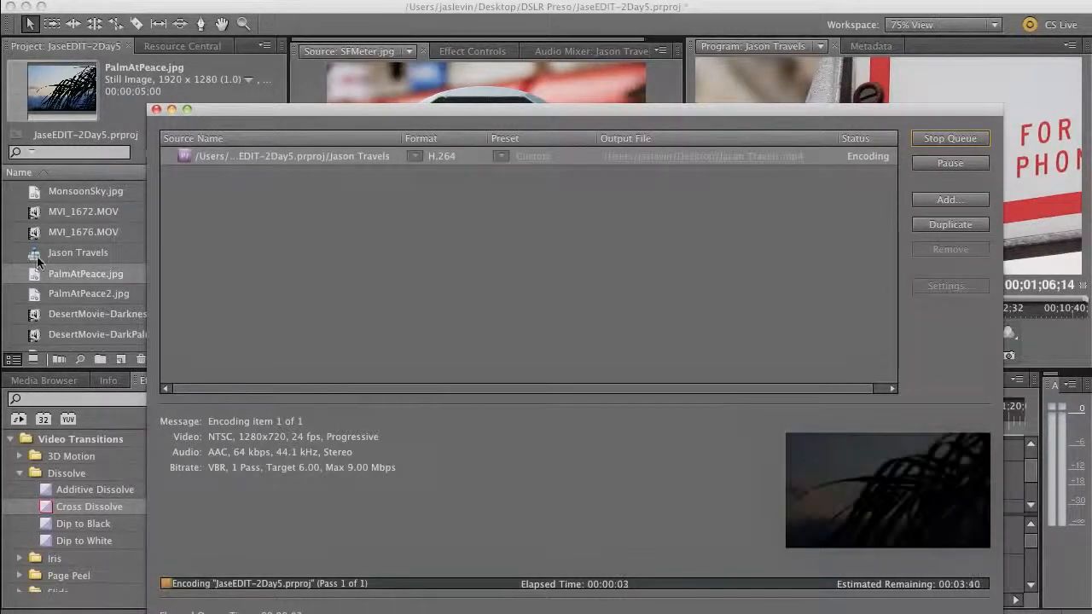
pyautogui.click(224, 98)
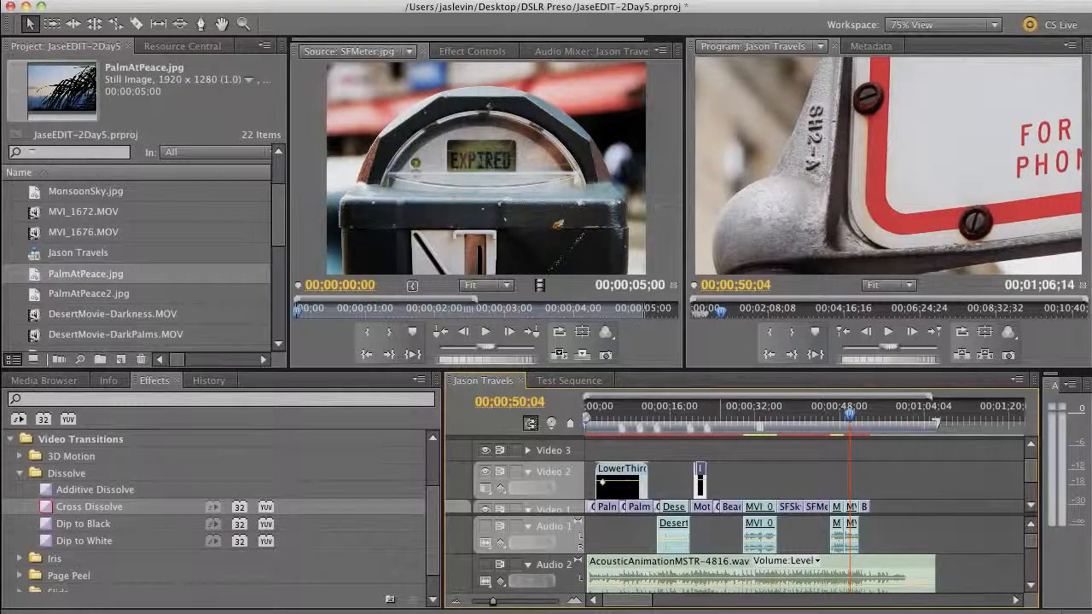
# Open a new media export for Jason Travels with FLV | F4V as the format
pyautogui.click(169, 2)
pyautogui.moveTo(248, 330)
pyautogui.click(414, 321)
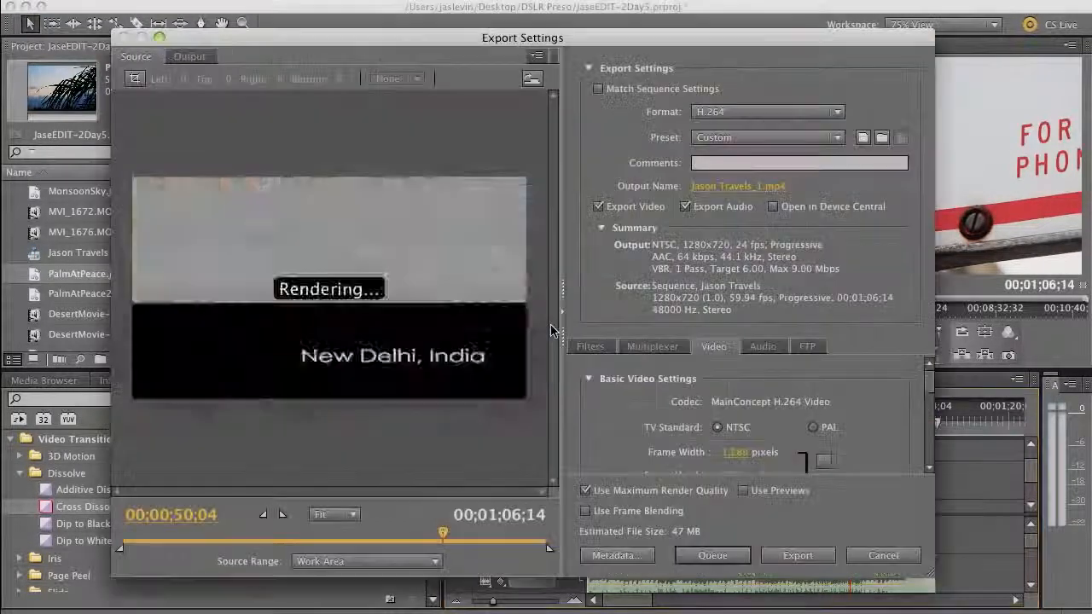
pyautogui.click(721, 119)
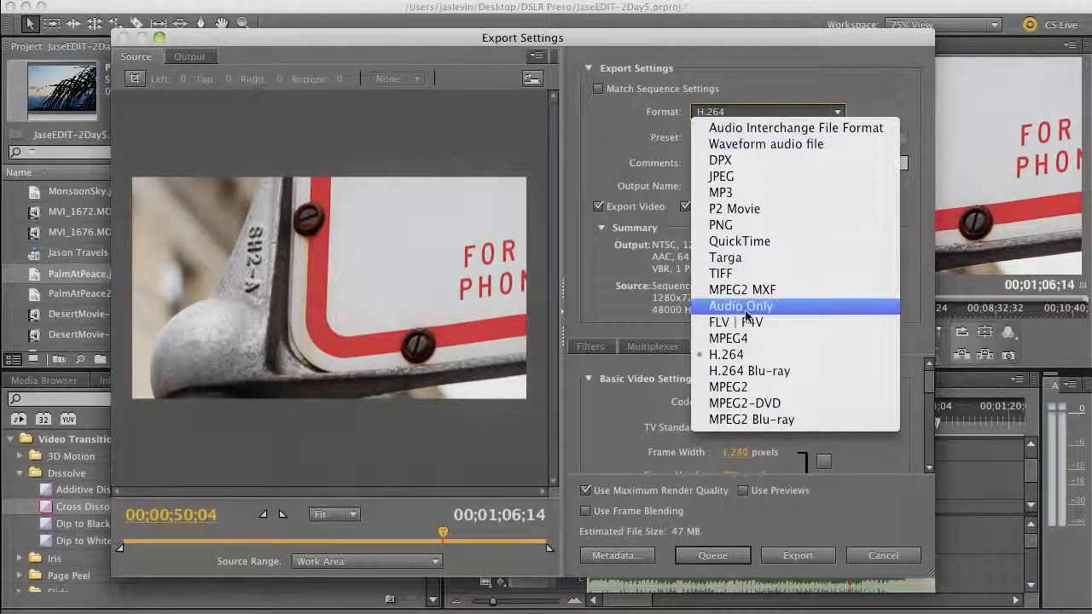
pyautogui.click(769, 325)
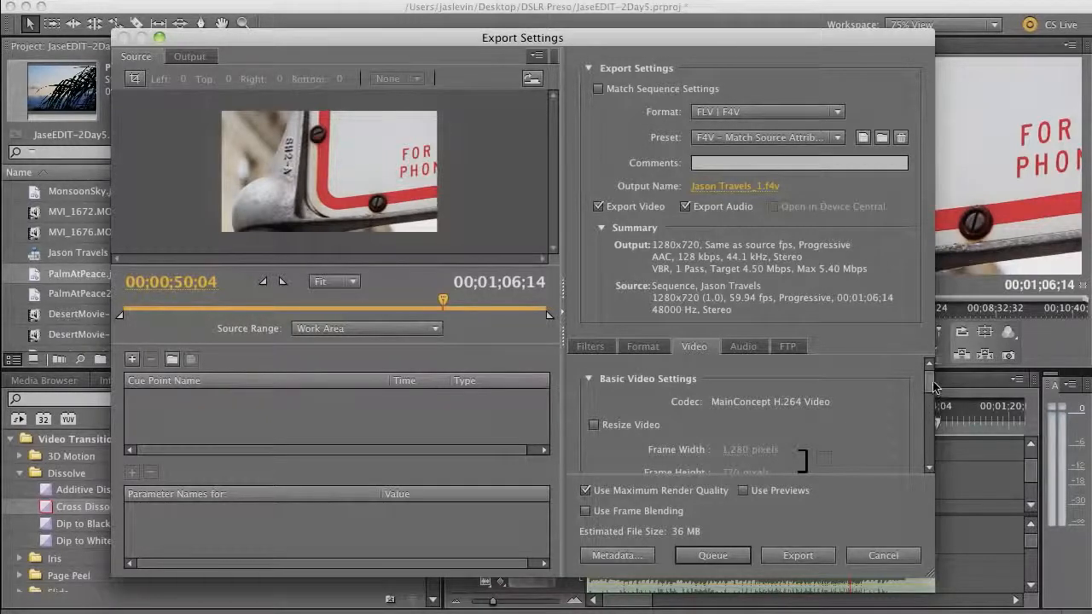
# Switch multiplexing to FLV and check the resulting video settings
pyautogui.scroll(-3, 932, 407)
pyautogui.scroll(3, 933, 407)
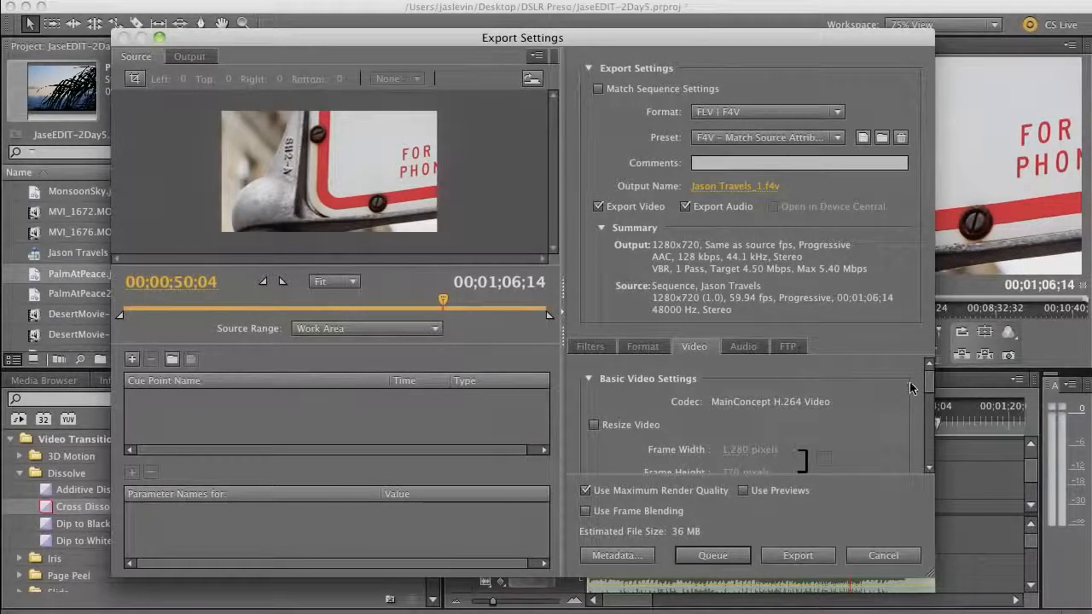
pyautogui.moveTo(930, 384)
pyautogui.mouseDown()
pyautogui.moveTo(932, 419)
pyautogui.moveTo(929, 381)
pyautogui.mouseUp()
pyautogui.click(644, 347)
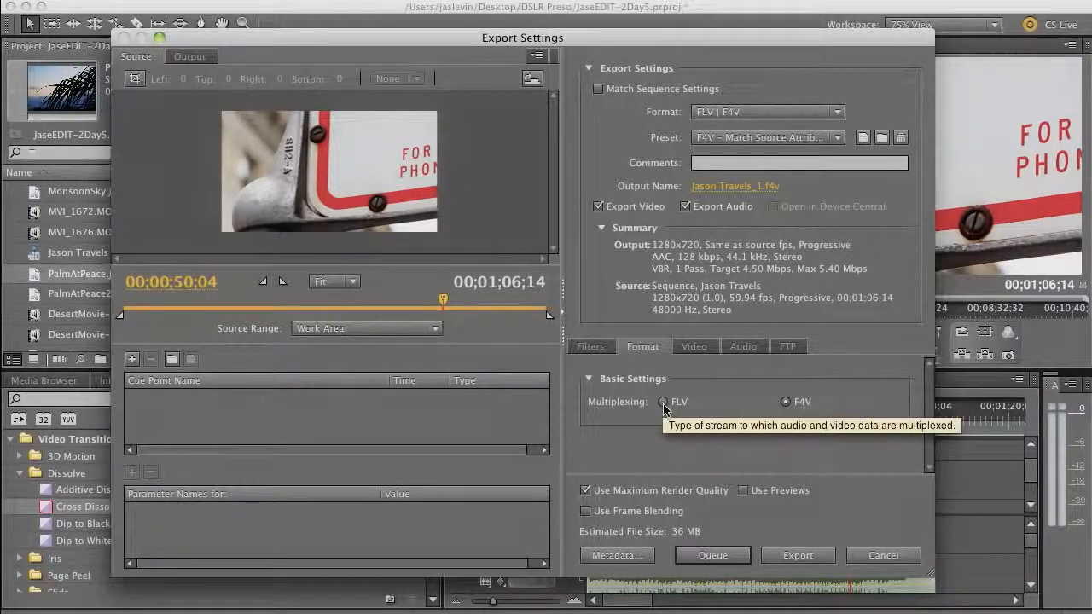
pyautogui.click(663, 402)
pyautogui.click(693, 348)
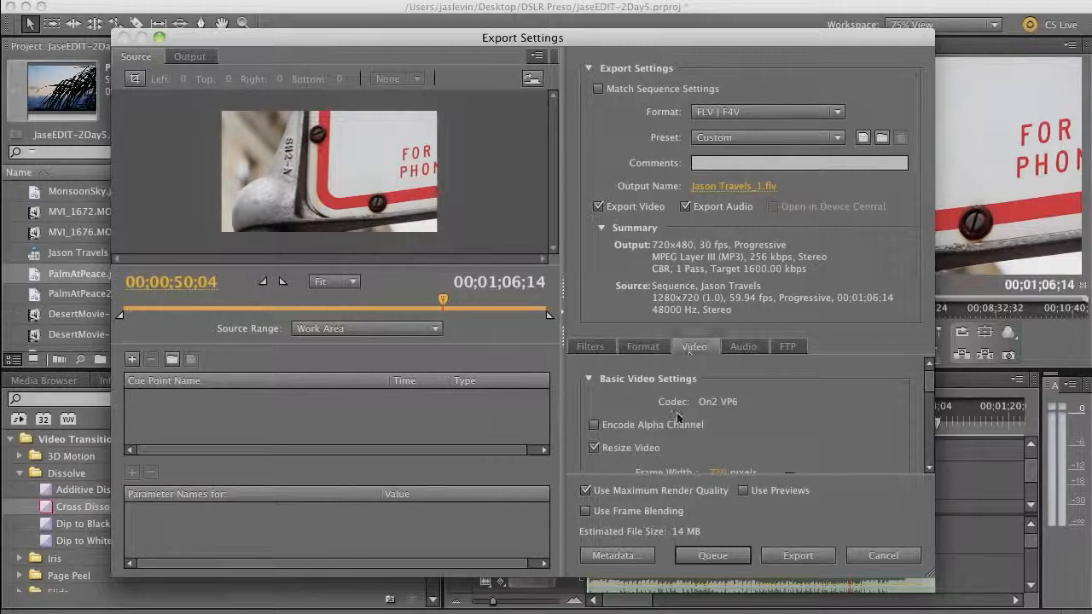
# Set multiplexing back to F4V, recheck video settings, and queue the F4V export
pyautogui.click(644, 348)
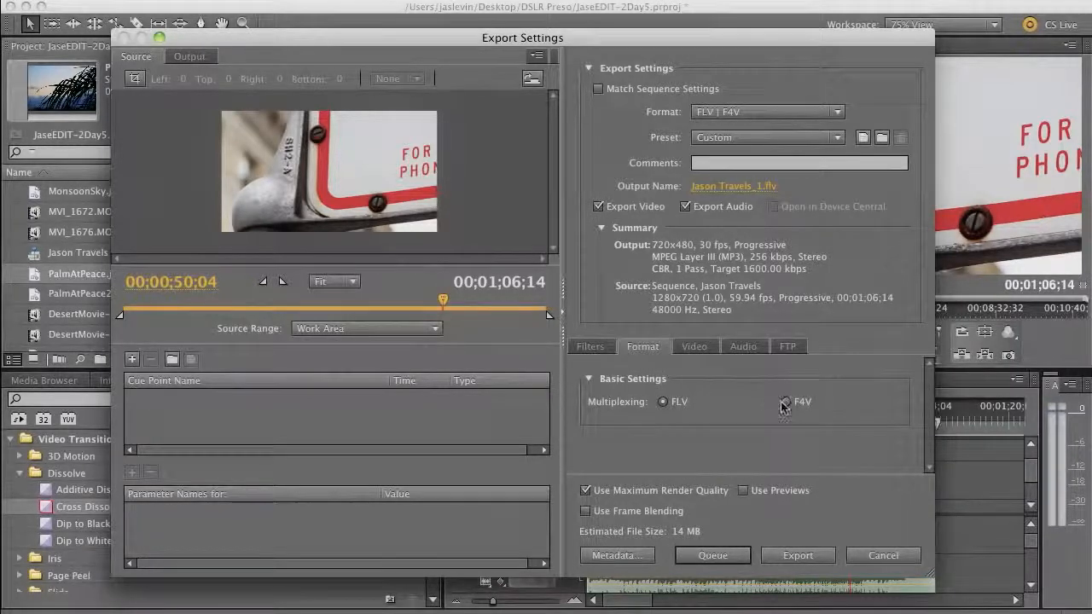
pyautogui.click(785, 402)
pyautogui.click(695, 347)
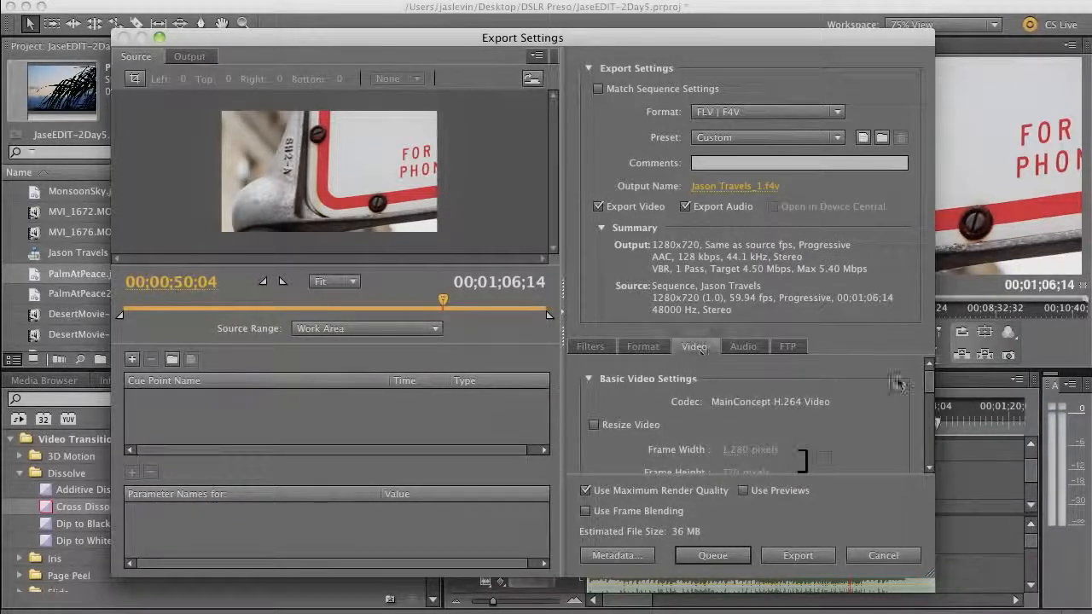
pyautogui.click(730, 555)
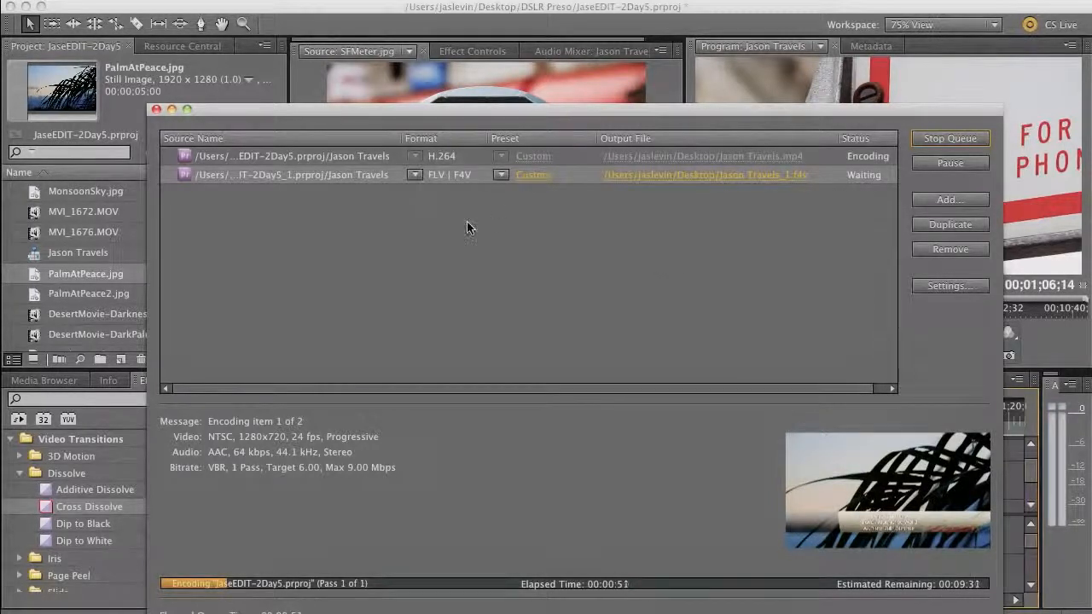
# Switch the F4V job's preset from Custom to F4V – Match Source Attributes (High Quality)
pyautogui.click(501, 175)
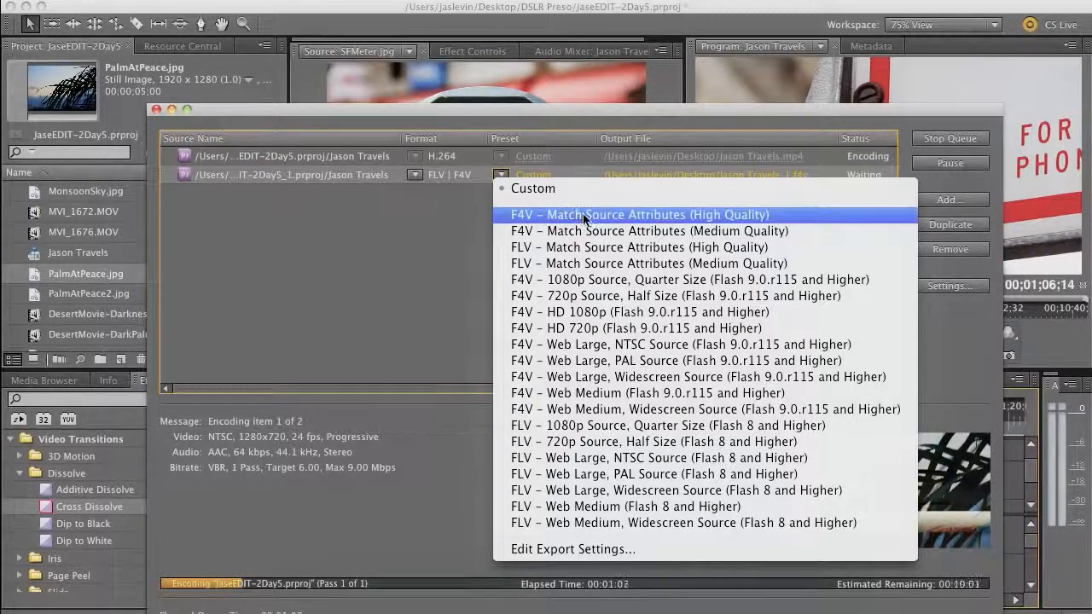
pyautogui.click(555, 216)
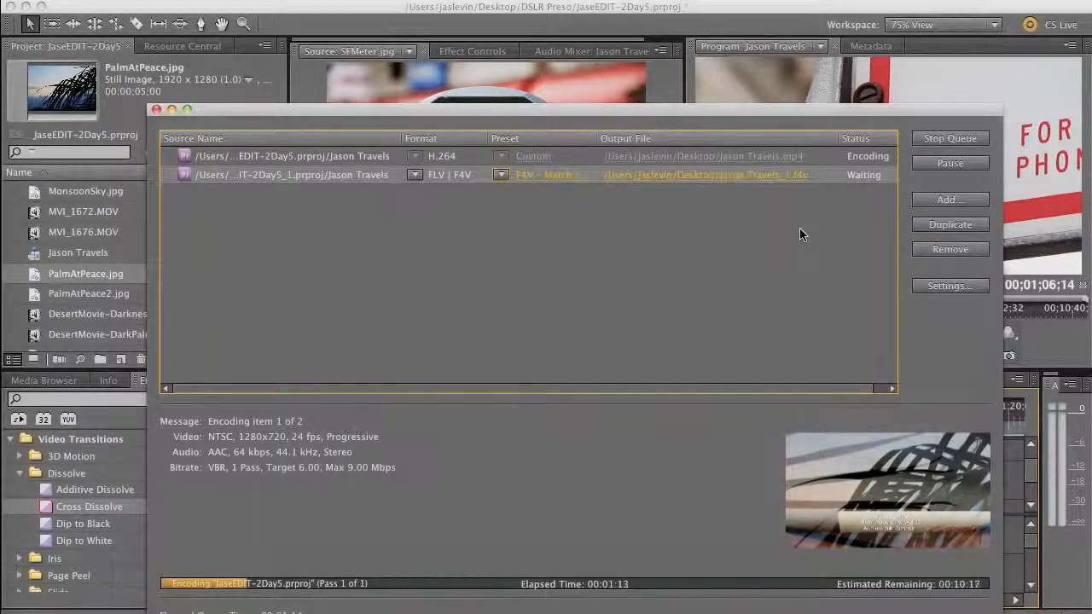
# Duplicate the F4V job as a QuickTime NTSC DV job to Jason Travels_1.mov, then return to Premiere Pro
pyautogui.click(948, 224)
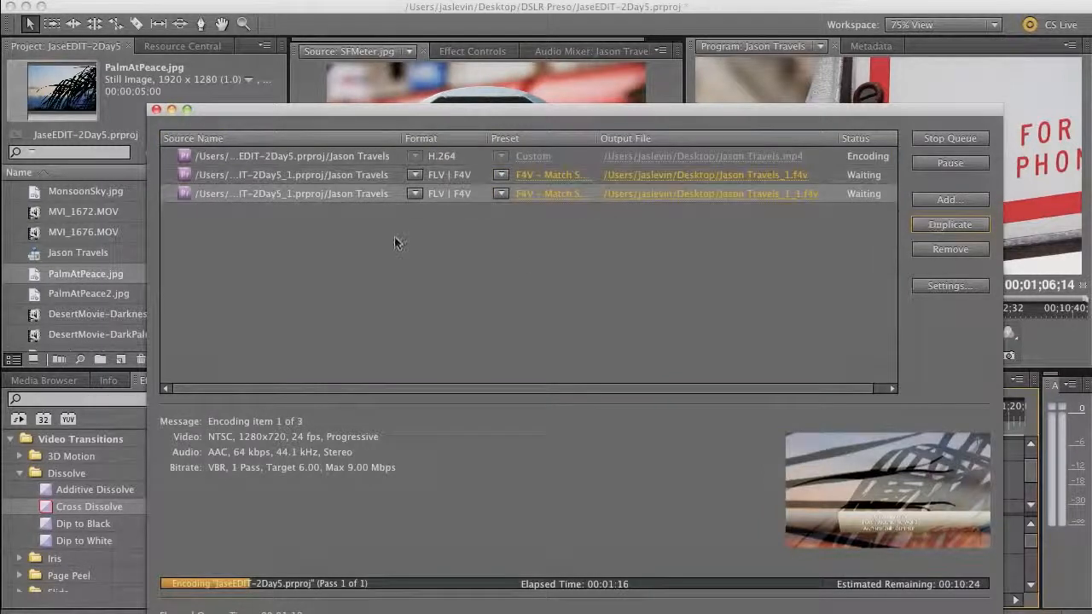
pyautogui.click(415, 195)
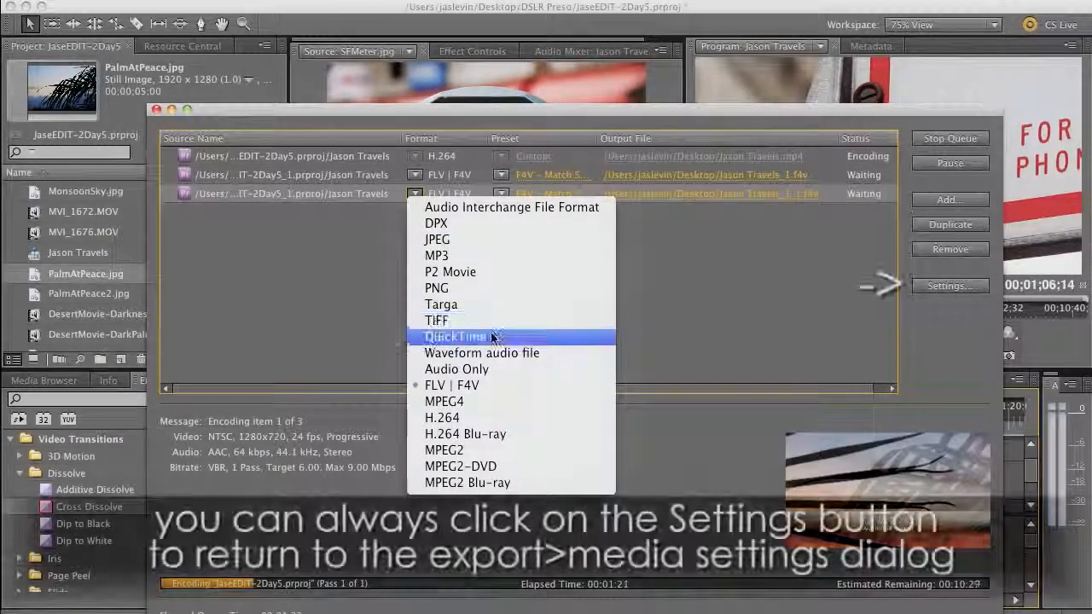
pyautogui.click(493, 337)
pyautogui.click(501, 194)
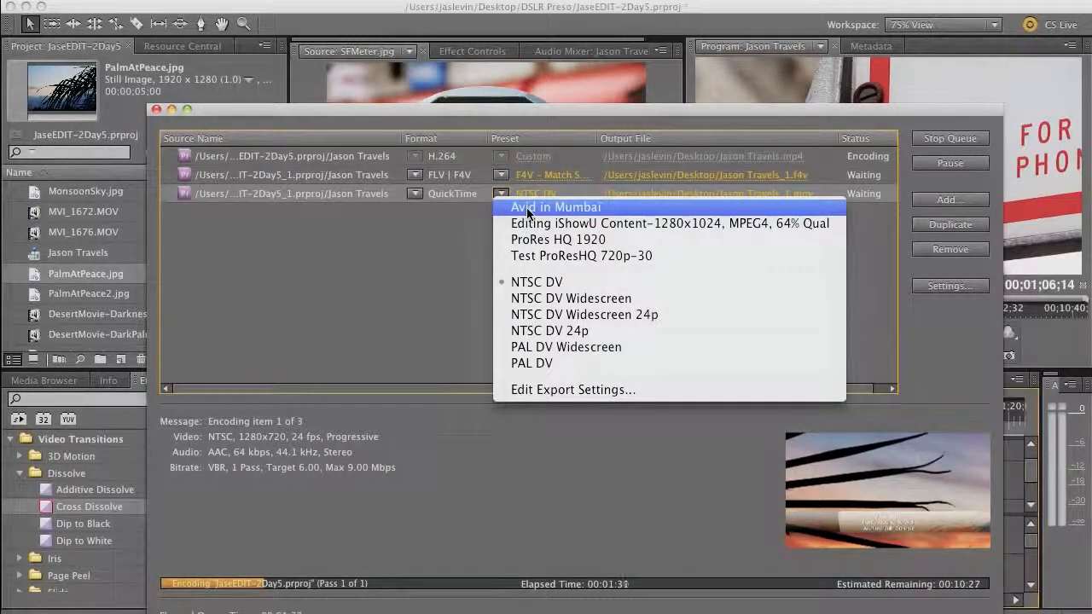
pyautogui.click(527, 210)
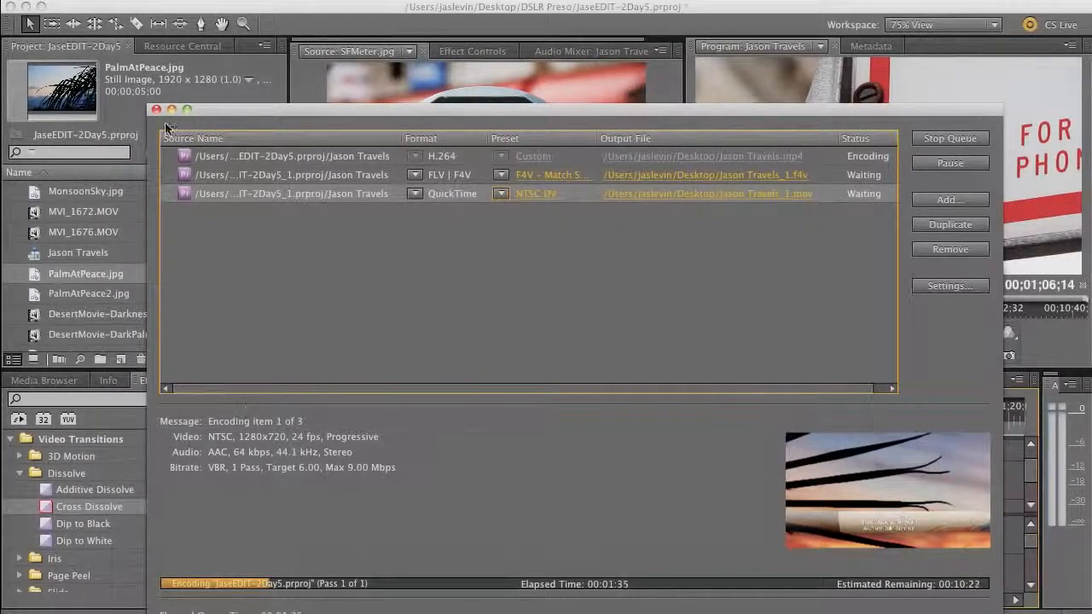
pyautogui.click(210, 96)
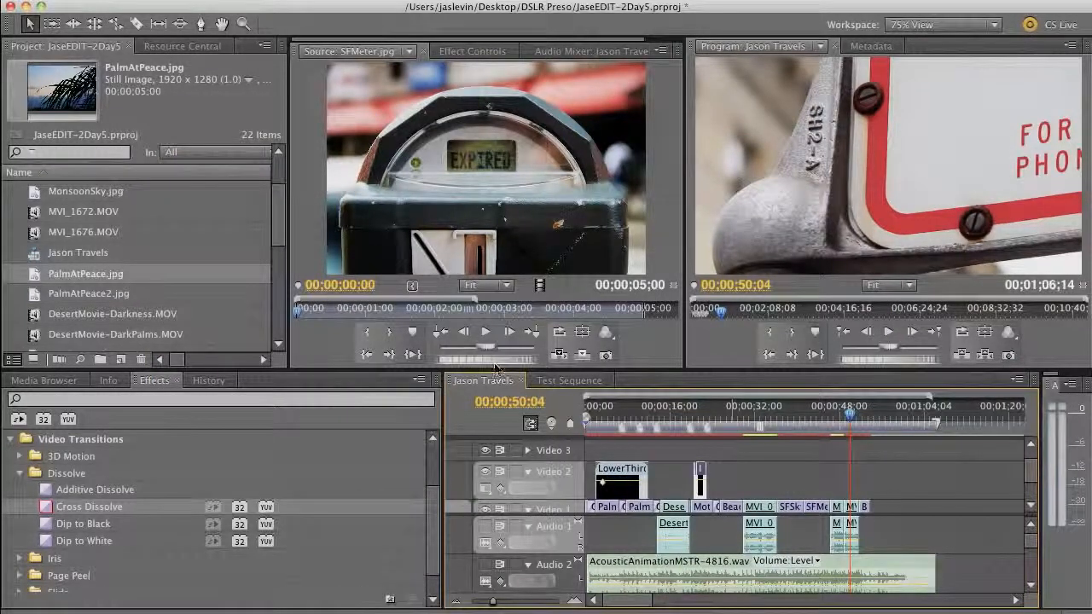
# Reopen Export Media settings for Jason Travels, still FLV | F4V to Jason Travels.f4v, and open the Format list
pyautogui.click(149, 1)
pyautogui.moveTo(248, 342)
pyautogui.moveTo(256, 321)
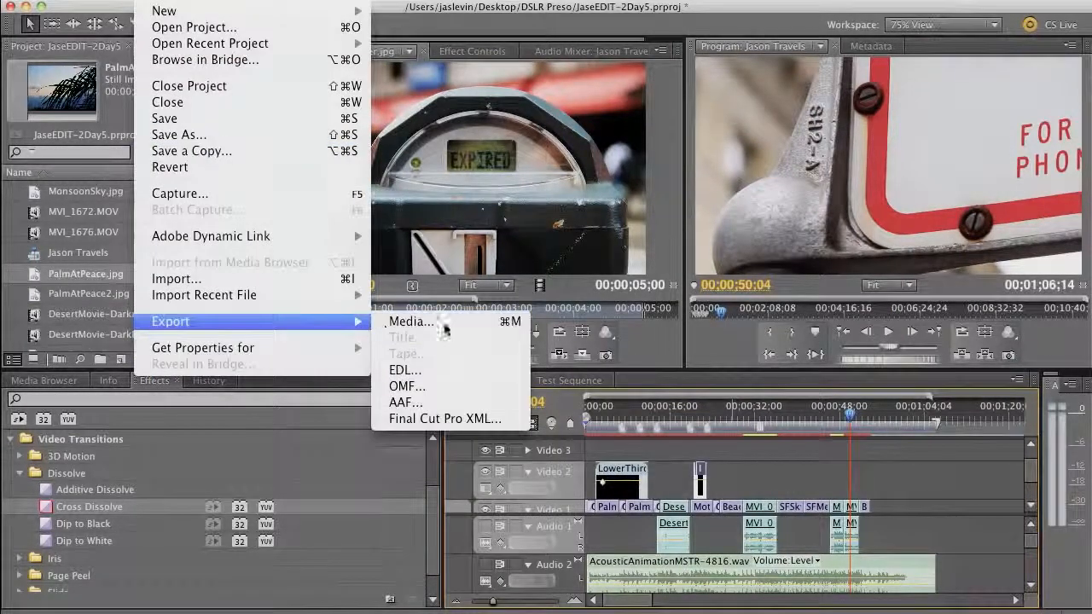
pyautogui.click(410, 317)
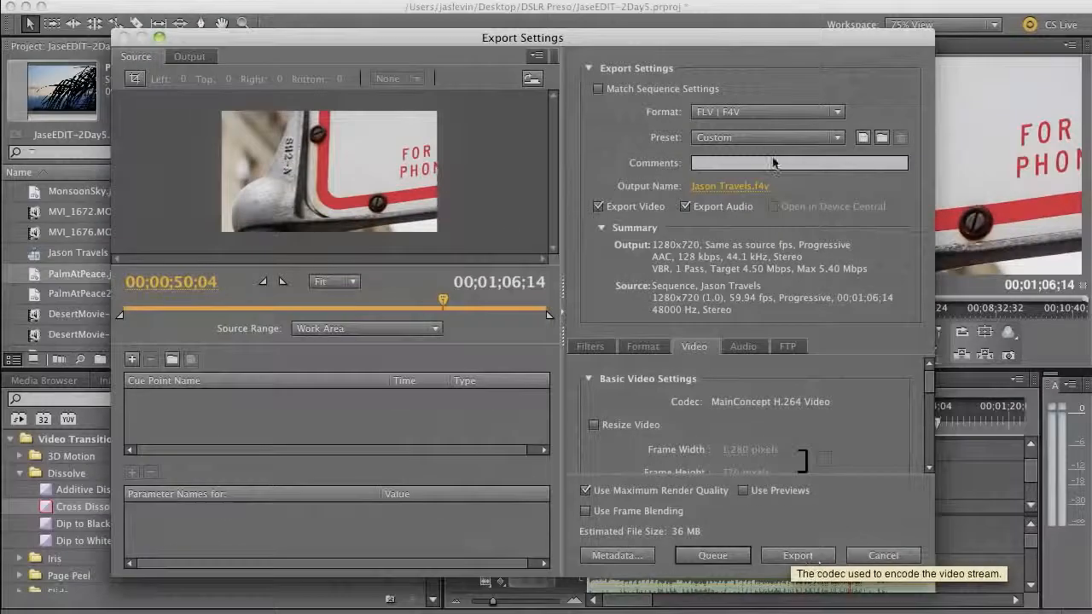
pyautogui.click(768, 112)
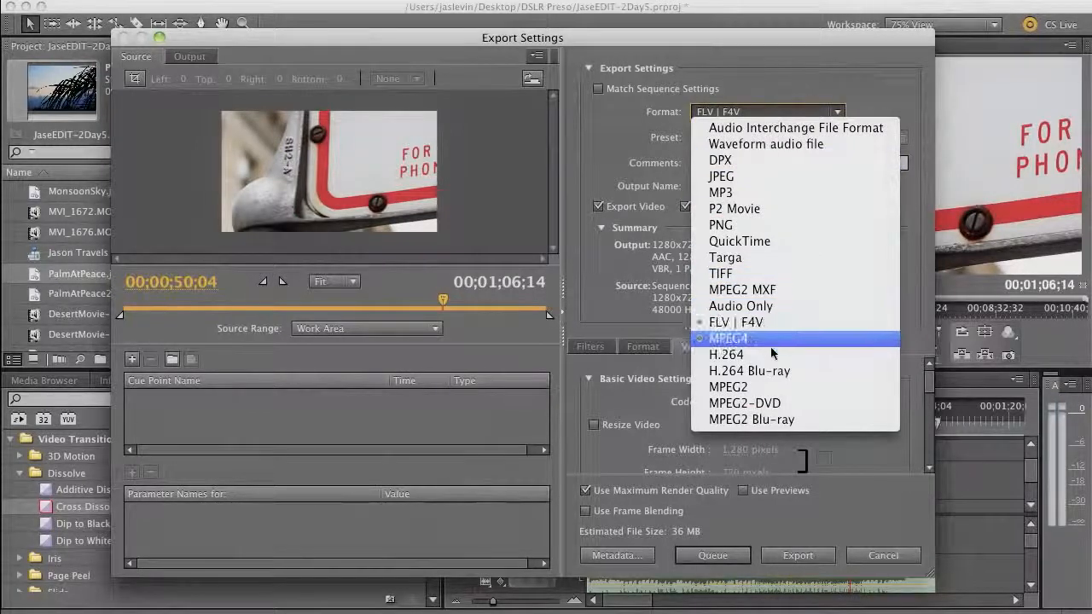
pyautogui.click(712, 314)
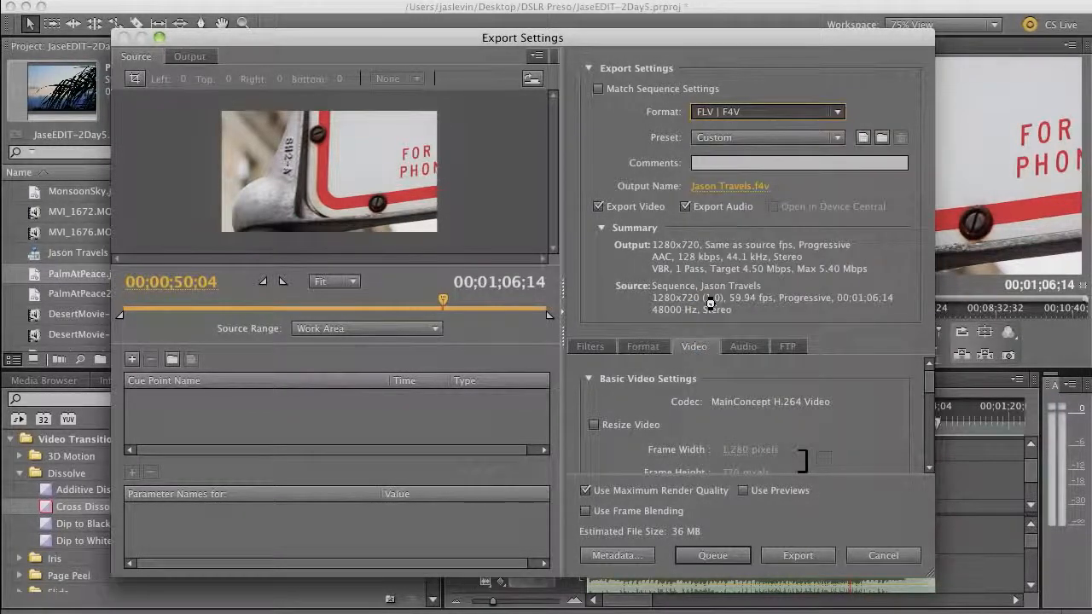